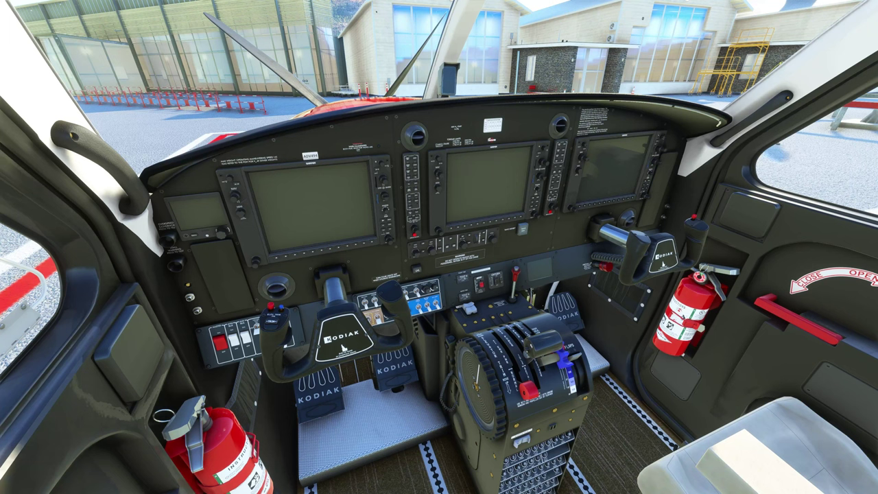
Sweep the Kodiak's power, propeller and fuel condition levers forward and back to confirm the cockpit levers follow.
{"action": "key", "text": "F3"}
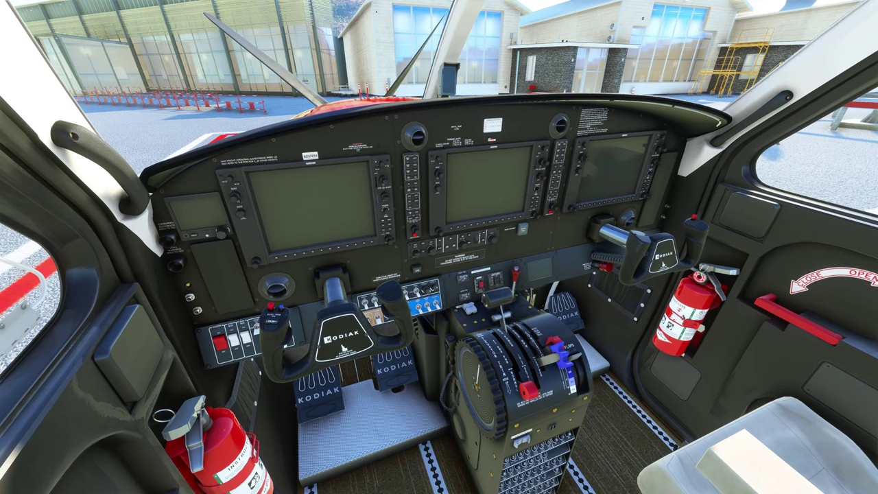
{"action": "key", "text": "F2"}
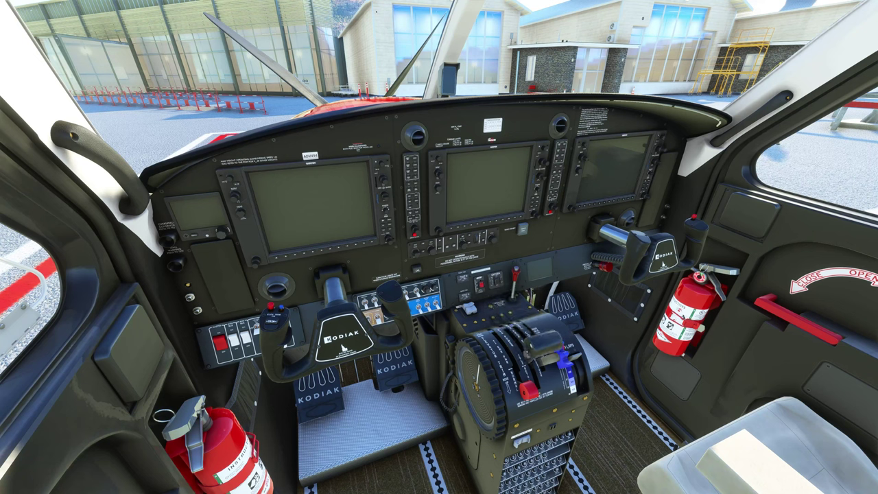
{"action": "key", "text": "ctrl+F3"}
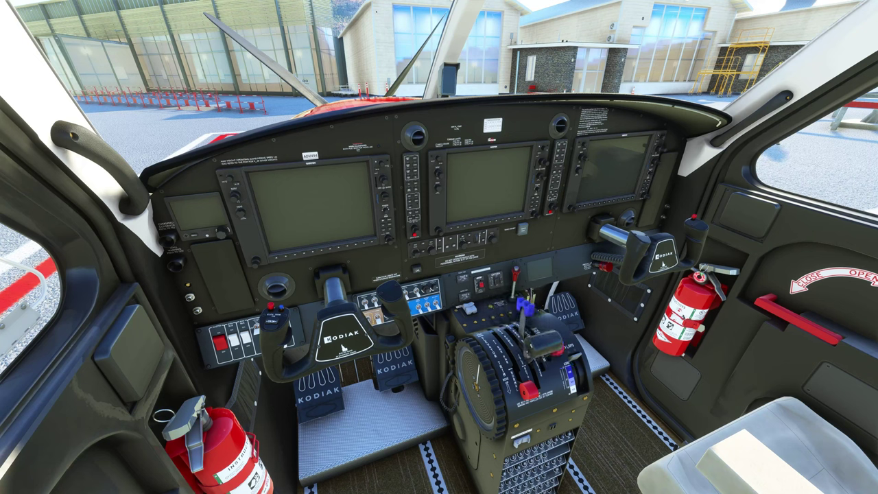
{"action": "key", "text": "ctrl+F2"}
{"action": "key", "text": "ctrl+F2"}
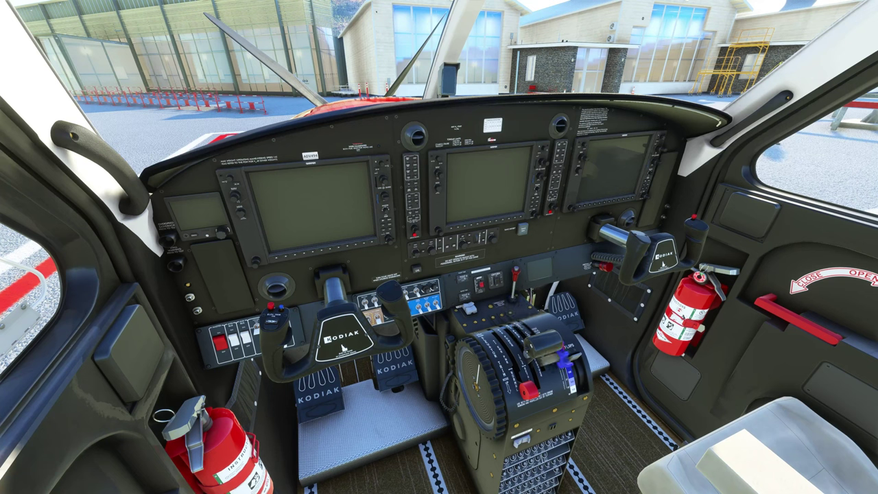
{"action": "key", "text": "ctrl+shift+F3"}
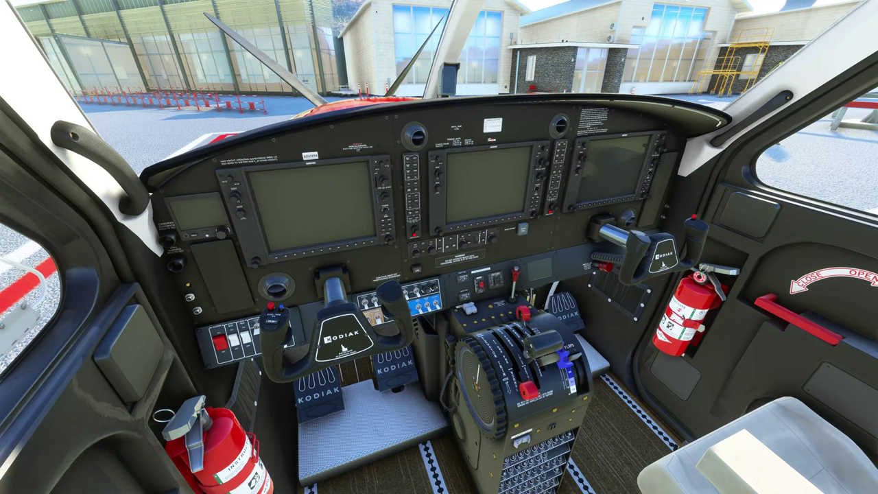
{"action": "key", "text": "F3"}
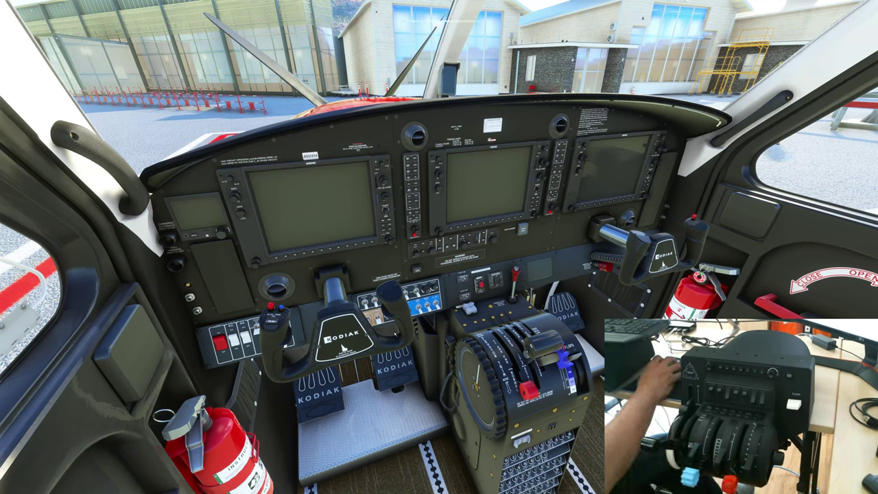
Open Controls Options and select the Bravo Throttle Quadrant tab showing the Kodiak 100 profile.
{"action": "key", "text": "Escape"}
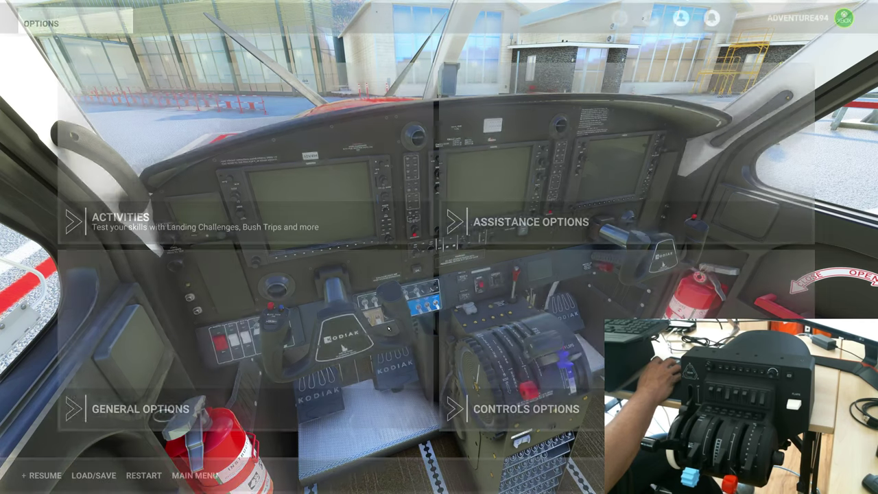
{"action": "key", "text": "Return"}
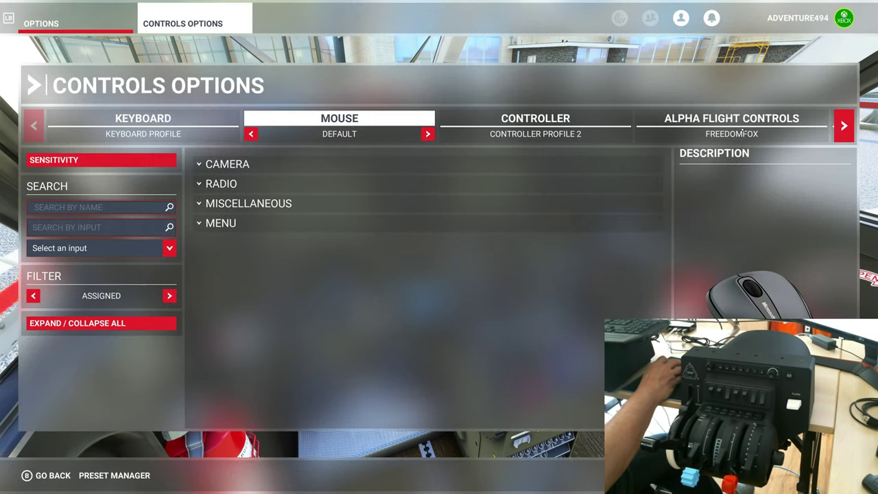
{"action": "left_click", "coordinate": [844, 126]}
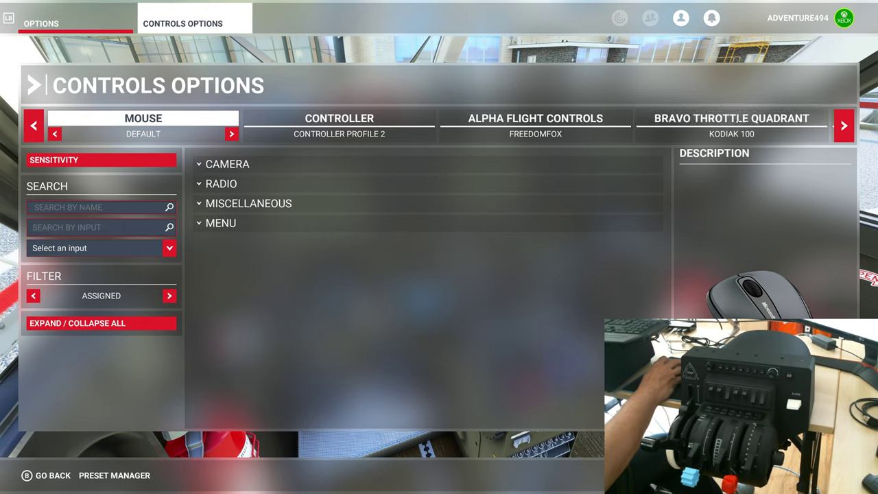
{"action": "left_click", "coordinate": [744, 137]}
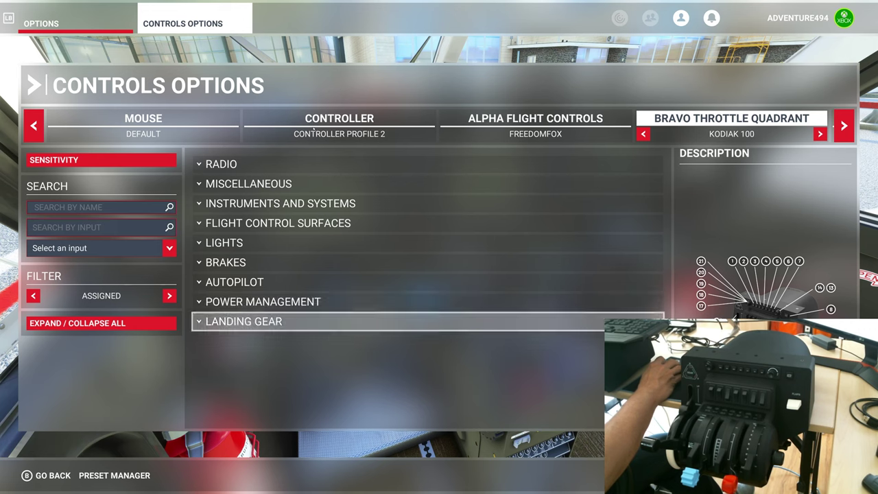
Browse the Radio and Miscellaneous binding categories, then expand and collapse all categories.
{"action": "left_click", "coordinate": [227, 171]}
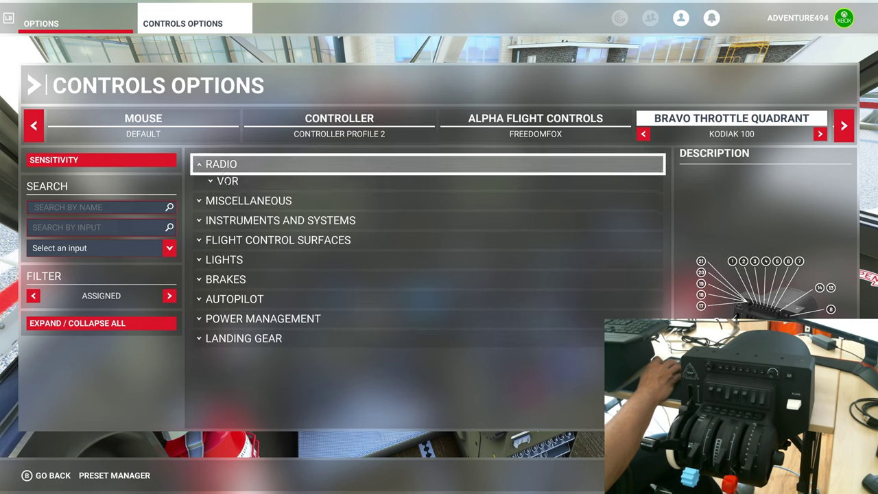
{"action": "left_click", "coordinate": [228, 201]}
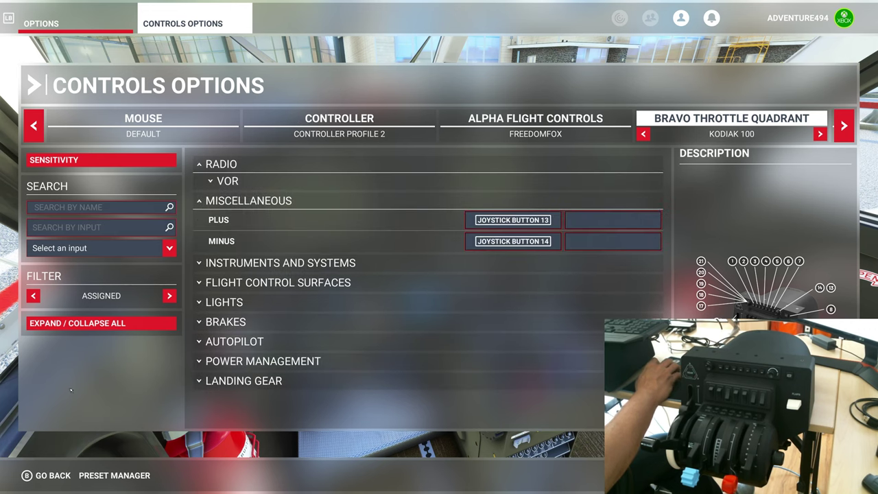
{"action": "left_click", "coordinate": [66, 326]}
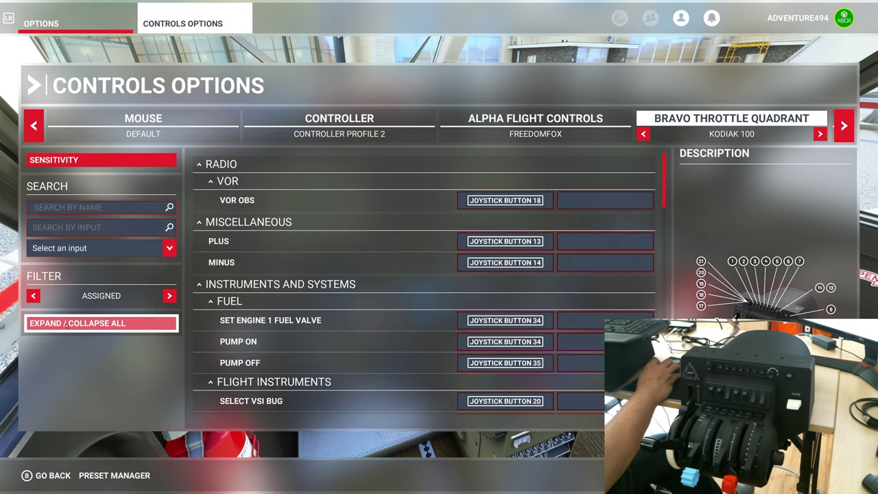
{"action": "left_click", "coordinate": [67, 326]}
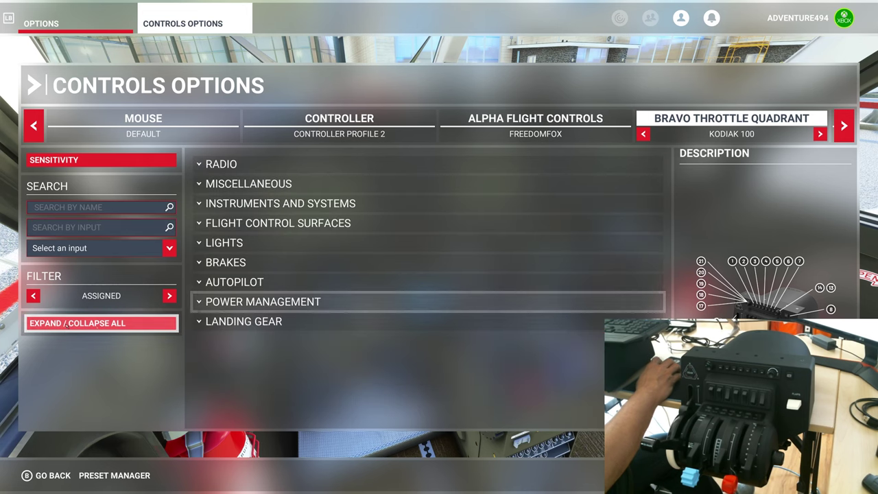
Expand Power Management > Throttle and switch the binding filter to All.
{"action": "left_click", "coordinate": [259, 303]}
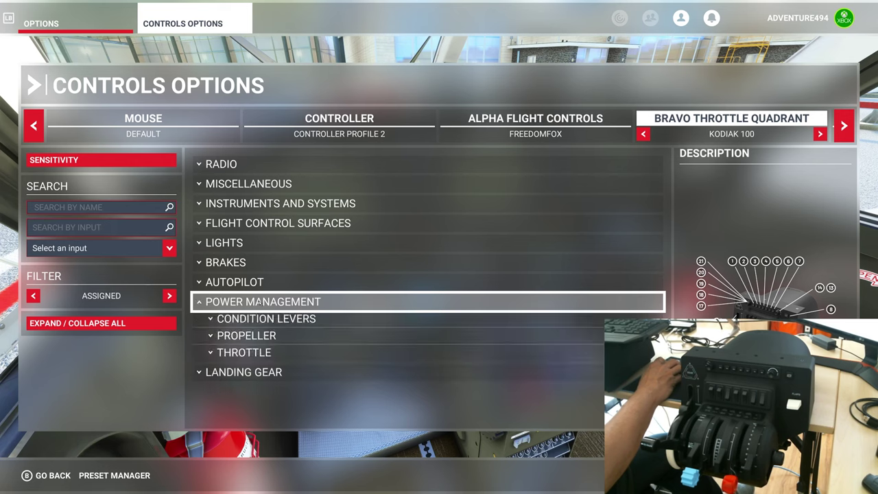
{"action": "left_click", "coordinate": [254, 353]}
{"action": "scroll", "coordinate": [421, 267], "scroll_direction": "down", "scroll_amount": 1}
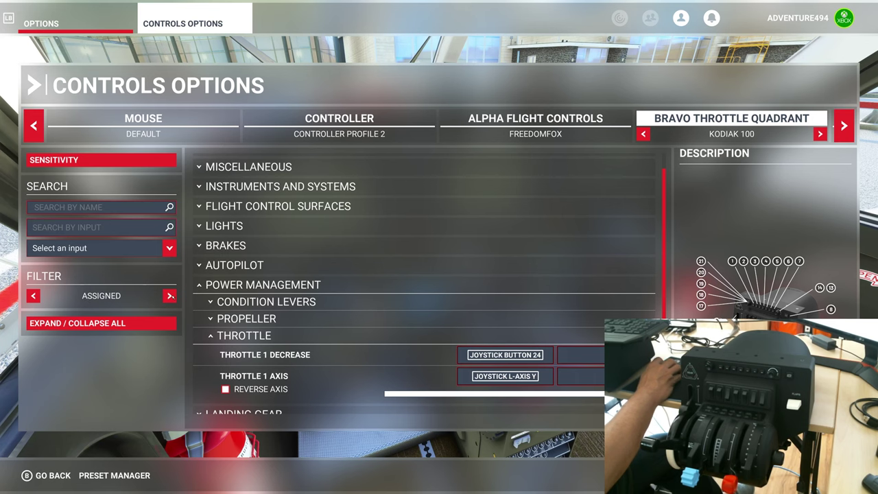
{"action": "left_click", "coordinate": [169, 296]}
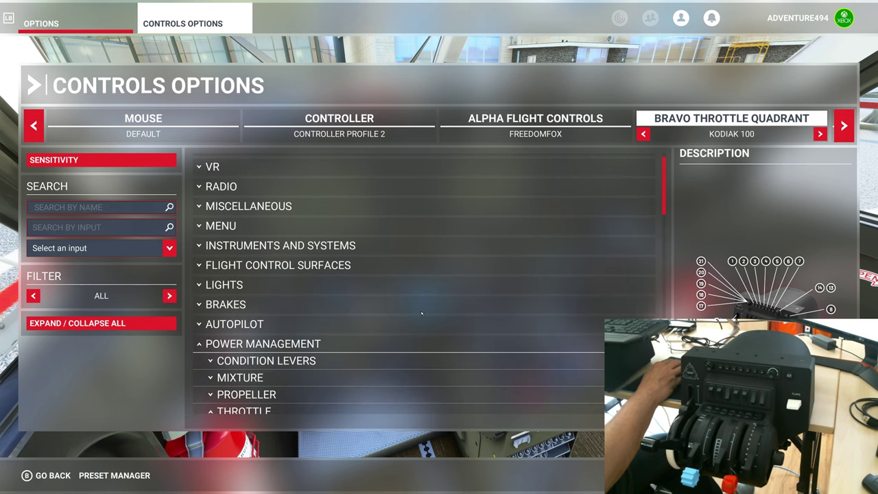
Scroll the throttle list down to Throttle 1 Axis on Joystick L-Axis Y.
{"action": "scroll", "coordinate": [422, 313], "scroll_direction": "down", "scroll_amount": 5}
{"action": "scroll", "coordinate": [422, 314], "scroll_direction": "down", "scroll_amount": 5}
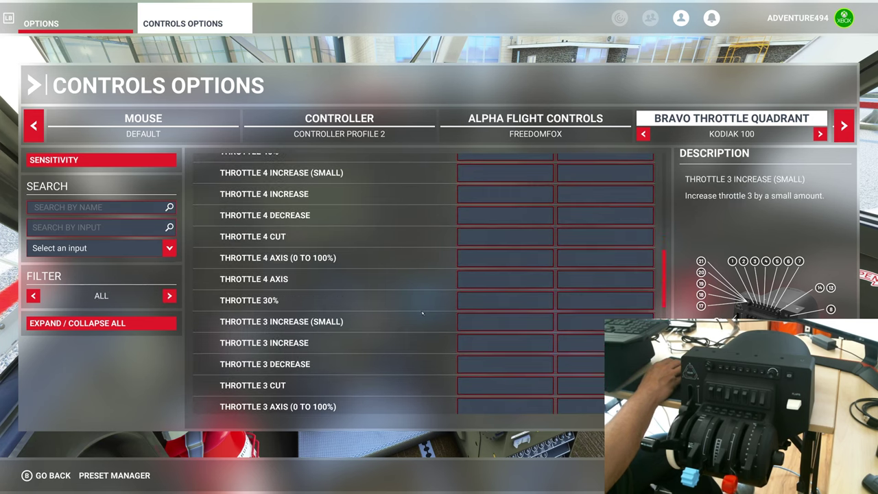
{"action": "scroll", "coordinate": [421, 313], "scroll_direction": "down", "scroll_amount": 10}
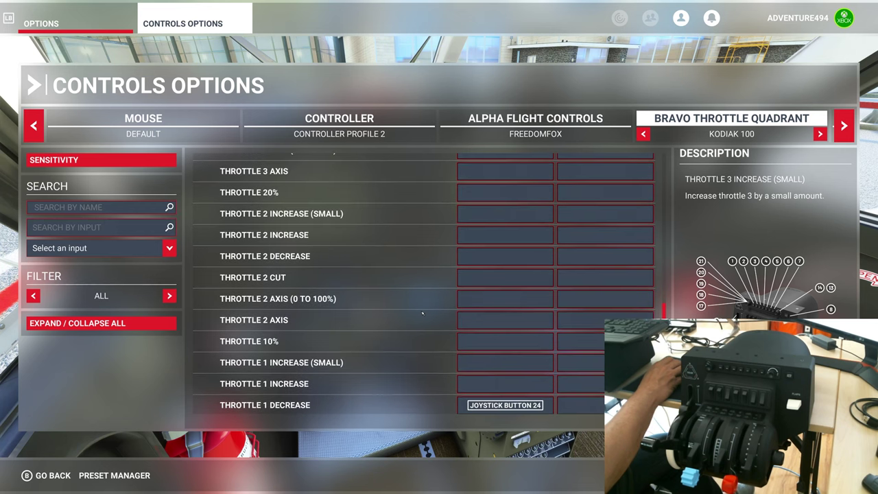
{"action": "scroll", "coordinate": [422, 314], "scroll_direction": "down", "scroll_amount": 3}
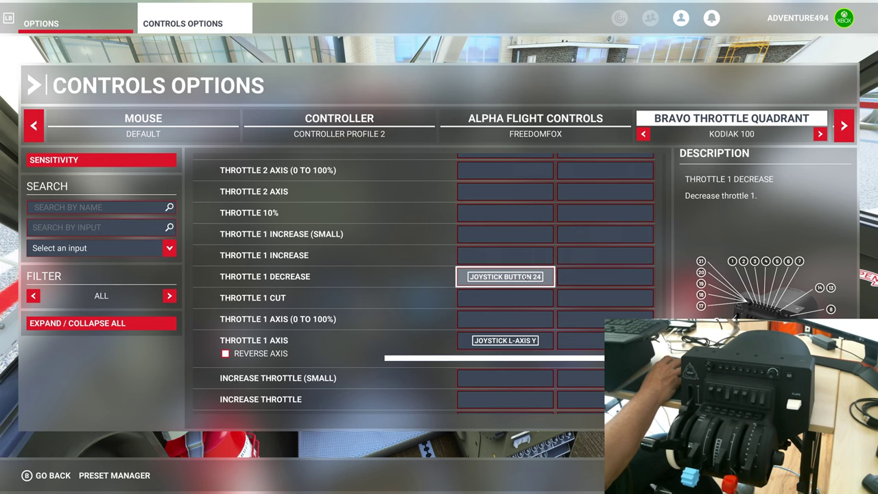
Expand Power Management > Propeller and scroll to Propeller 1 Axis on Joystick R-Axis Z.
{"action": "left_click", "coordinate": [95, 325]}
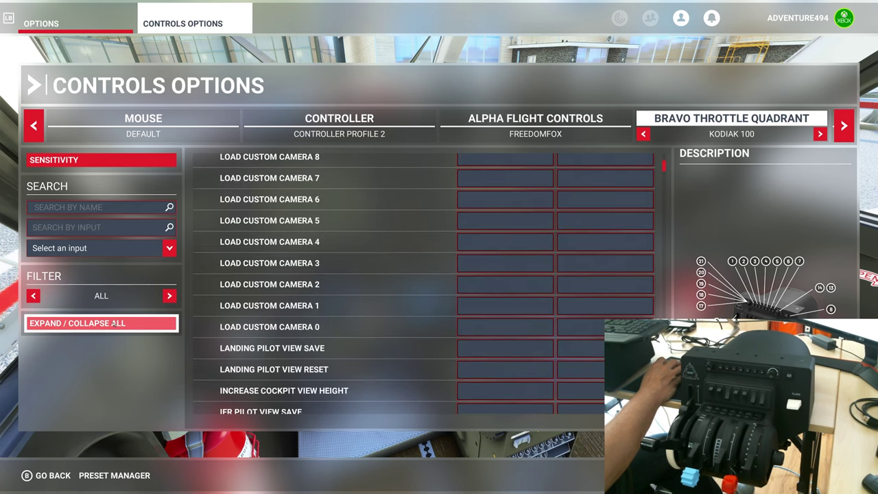
{"action": "left_click", "coordinate": [112, 323]}
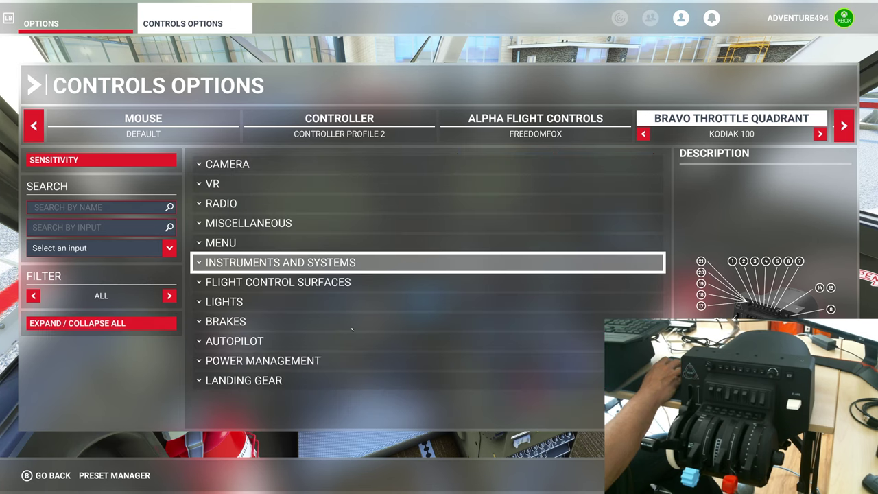
{"action": "left_click", "coordinate": [354, 363]}
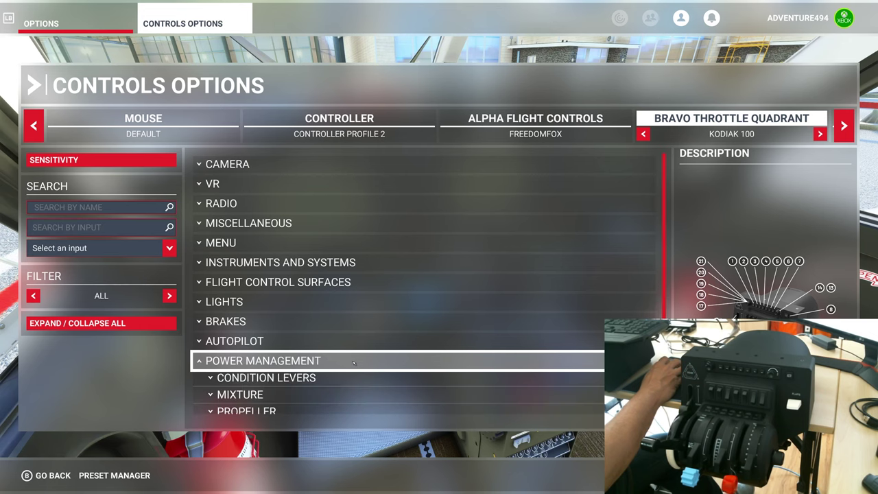
{"action": "scroll", "coordinate": [356, 355], "scroll_direction": "down", "scroll_amount": 1}
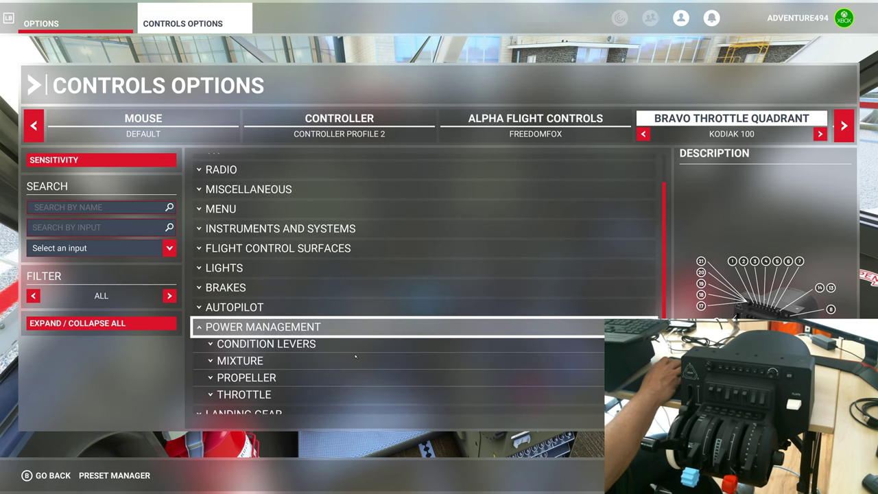
{"action": "left_click", "coordinate": [312, 377]}
{"action": "scroll", "coordinate": [454, 278], "scroll_direction": "down", "scroll_amount": 10}
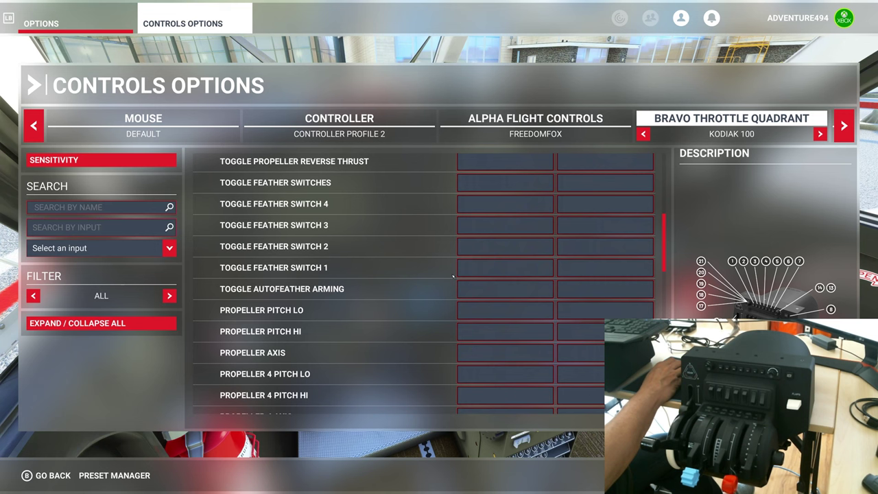
{"action": "scroll", "coordinate": [453, 278], "scroll_direction": "down", "scroll_amount": 3}
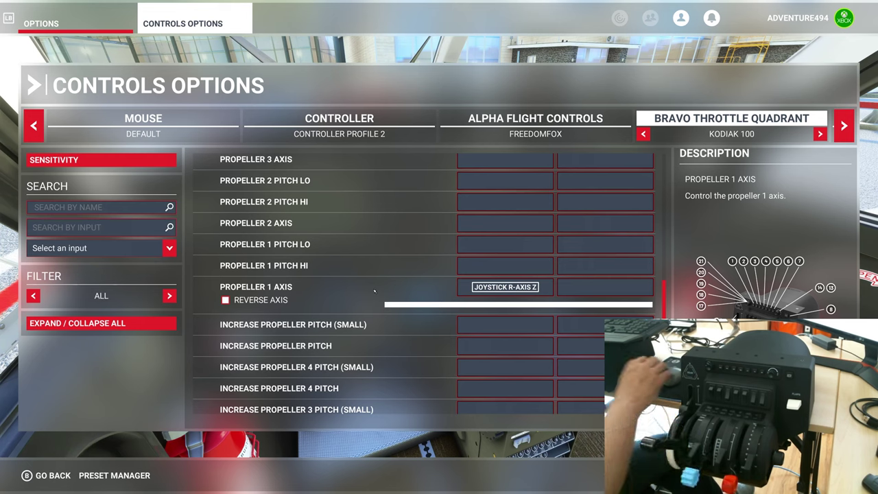
{"action": "scroll", "coordinate": [376, 291], "scroll_direction": "up", "scroll_amount": 1}
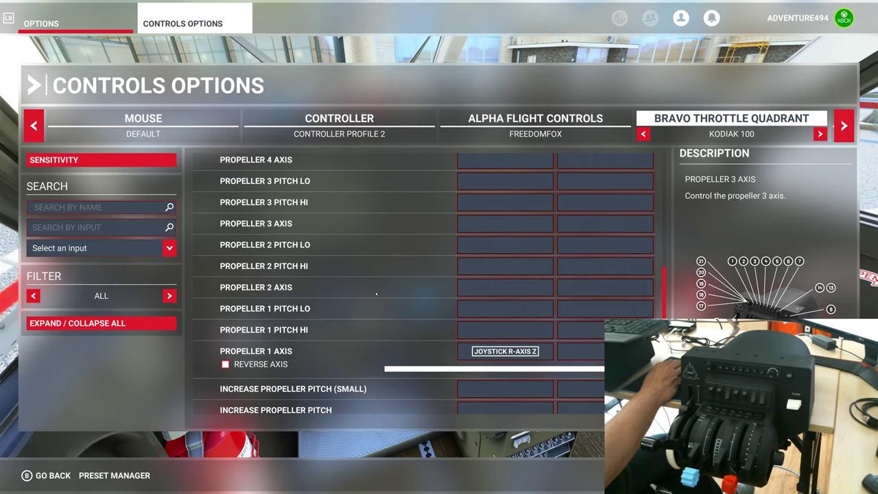
{"action": "scroll", "coordinate": [376, 293], "scroll_direction": "down", "scroll_amount": 4}
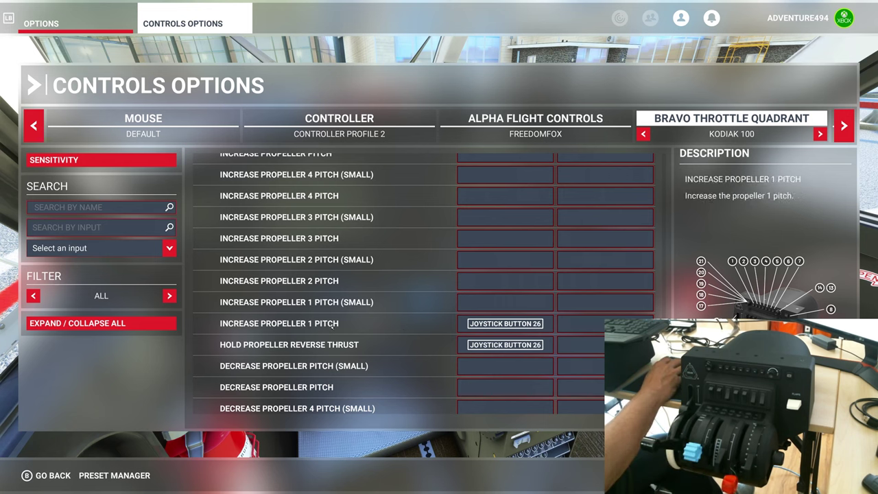
Expand Power Management > Condition Levers and scroll to Condition Lever Axis on Joystick R-Axis X.
{"action": "left_click", "coordinate": [89, 324]}
{"action": "left_click", "coordinate": [88, 323]}
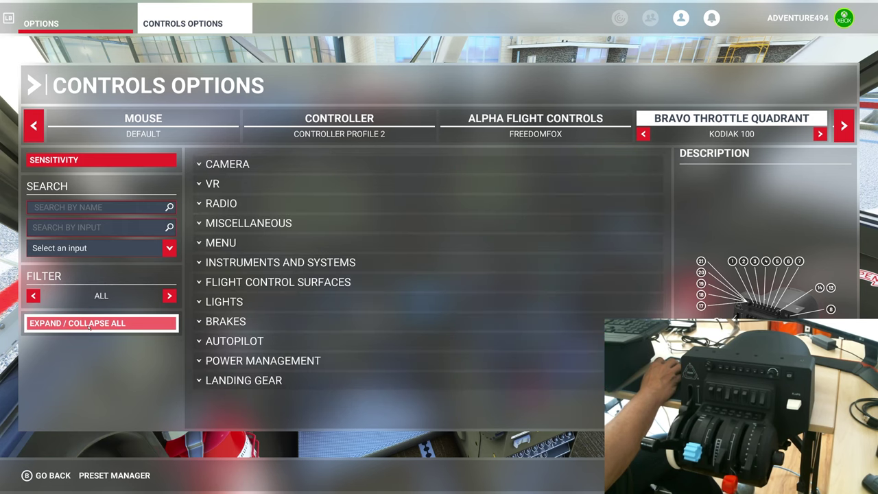
{"action": "left_click", "coordinate": [331, 361]}
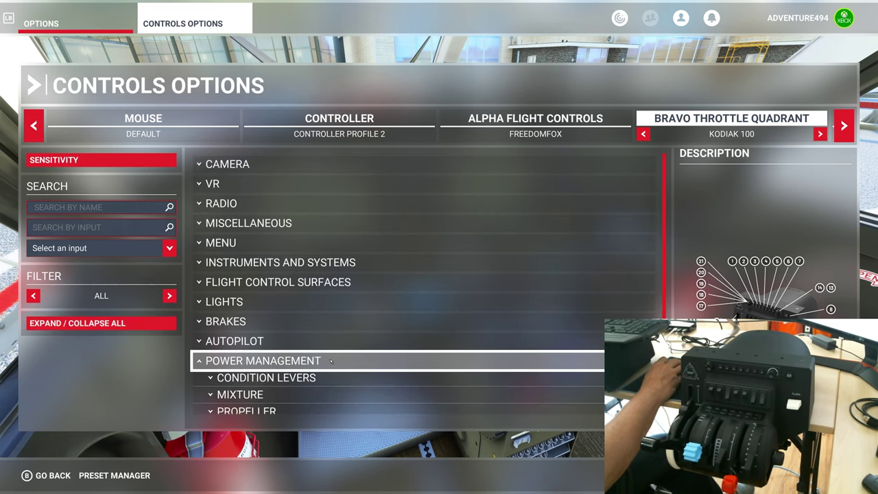
{"action": "scroll", "coordinate": [420, 335], "scroll_direction": "down", "scroll_amount": 1}
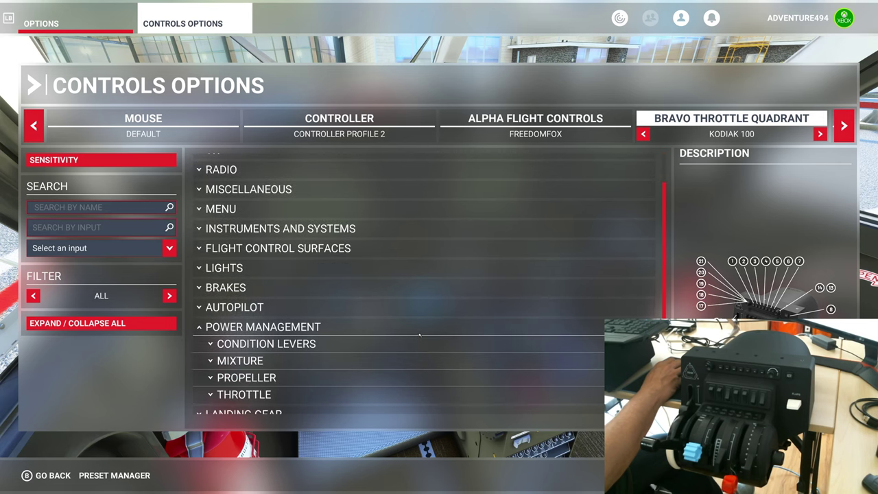
{"action": "left_click", "coordinate": [325, 343]}
{"action": "scroll", "coordinate": [395, 318], "scroll_direction": "down", "scroll_amount": 3}
{"action": "scroll", "coordinate": [395, 318], "scroll_direction": "down", "scroll_amount": 3}
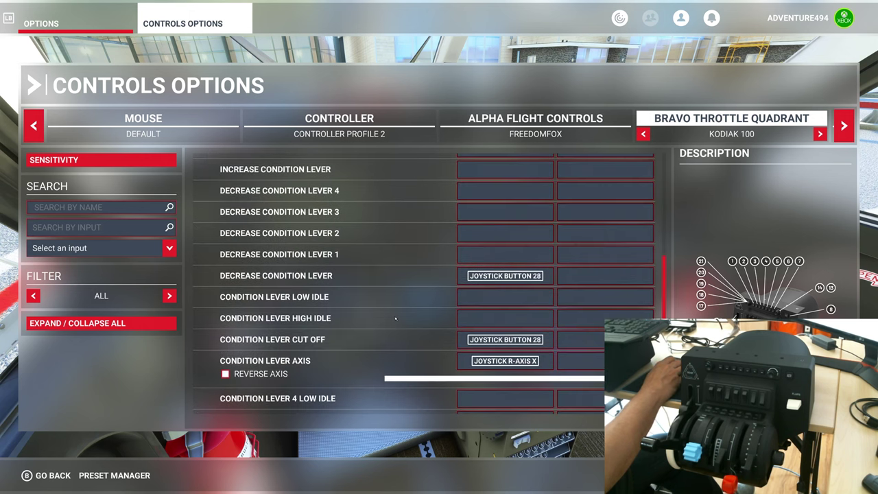